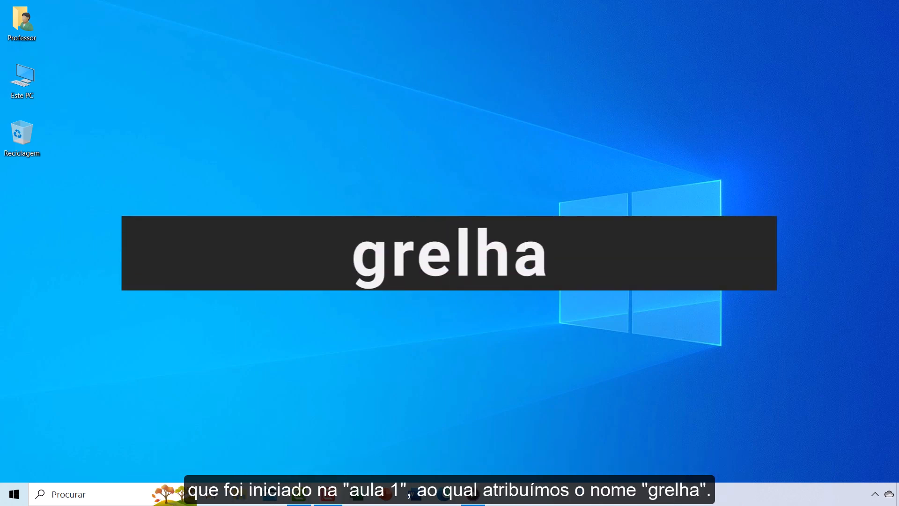
Step: Open the grelha workbook and select the student rows in A6:B9 on the aula1 sheet
double_click(420, 252)
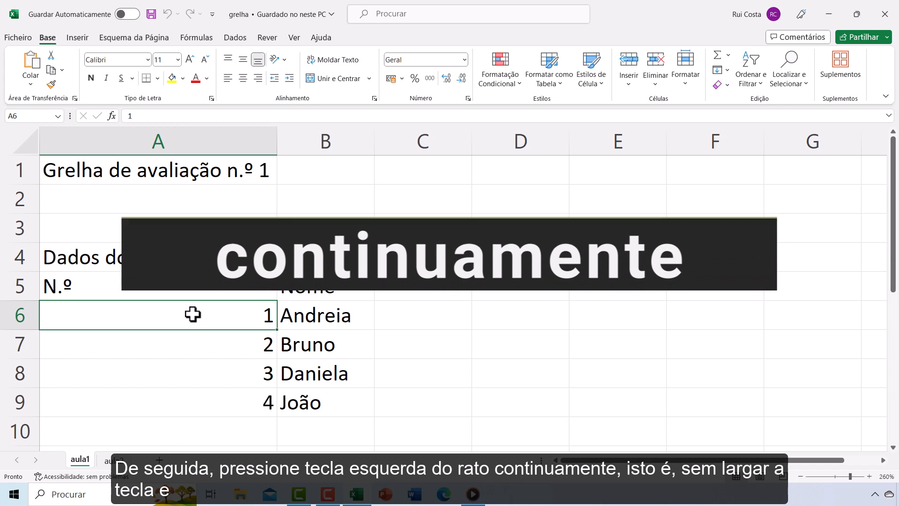
left_click_drag(193, 314, 298, 400)
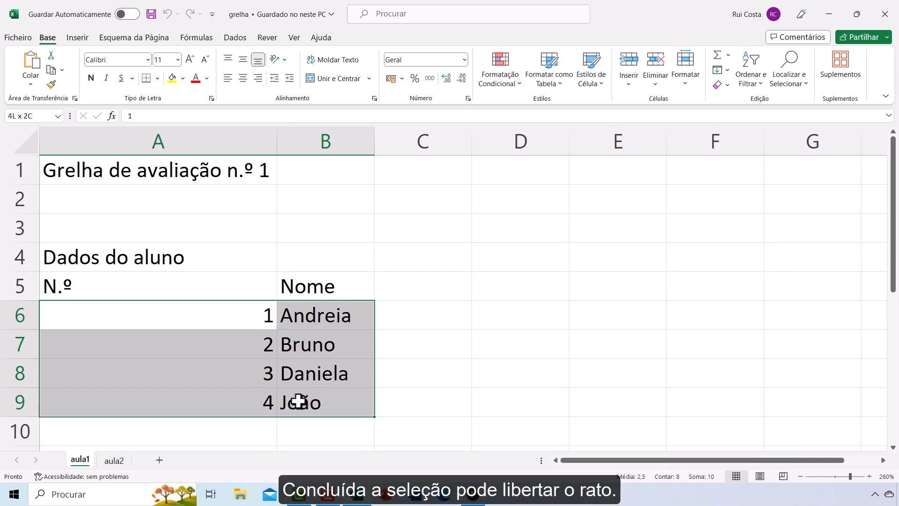
left_click_drag(299, 401, 300, 399)
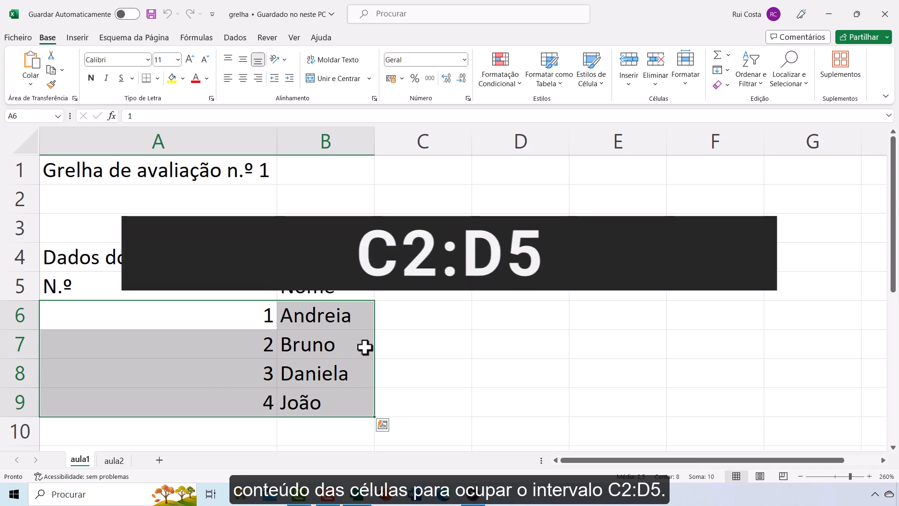
Step: Move the contents of A6:B9 directly to C2:D5 without the clipboard, and undo the move
left_click_drag(431, 203, 501, 281)
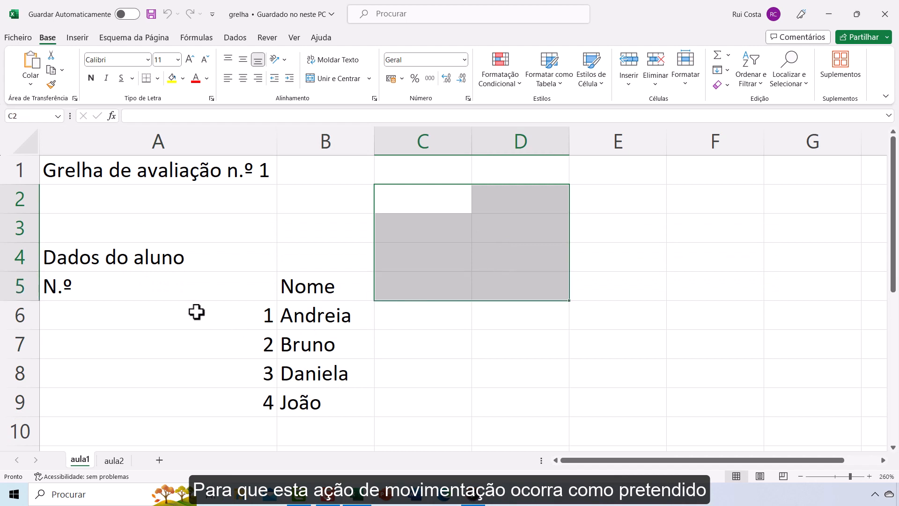
left_click_drag(197, 311, 316, 403)
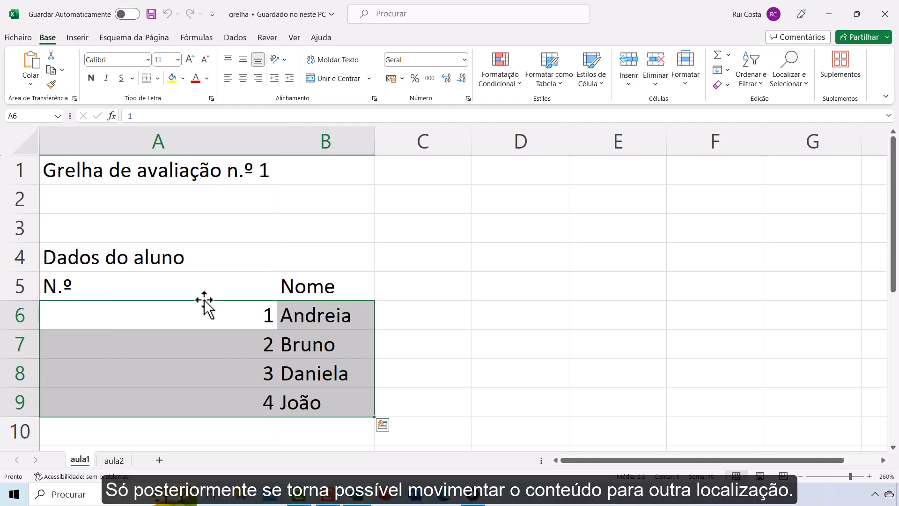
left_click_drag(203, 299, 410, 204)
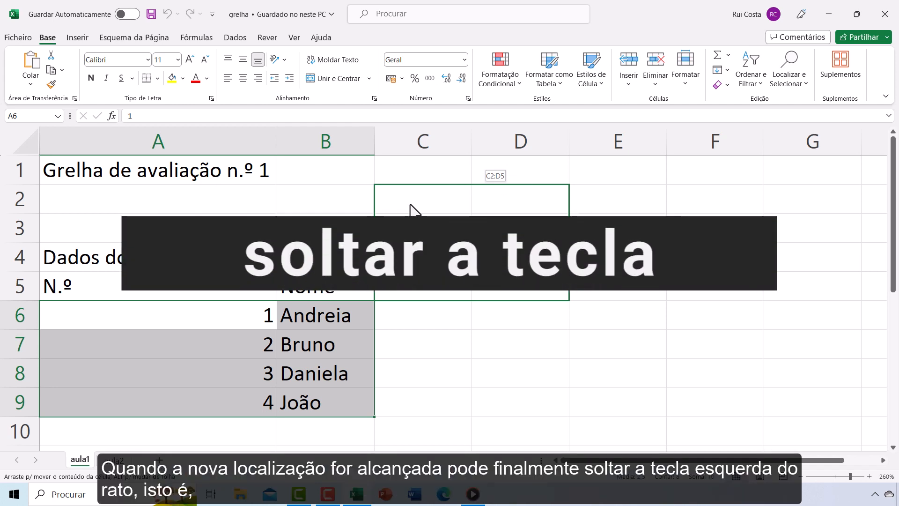
left_click_drag(410, 210, 410, 209)
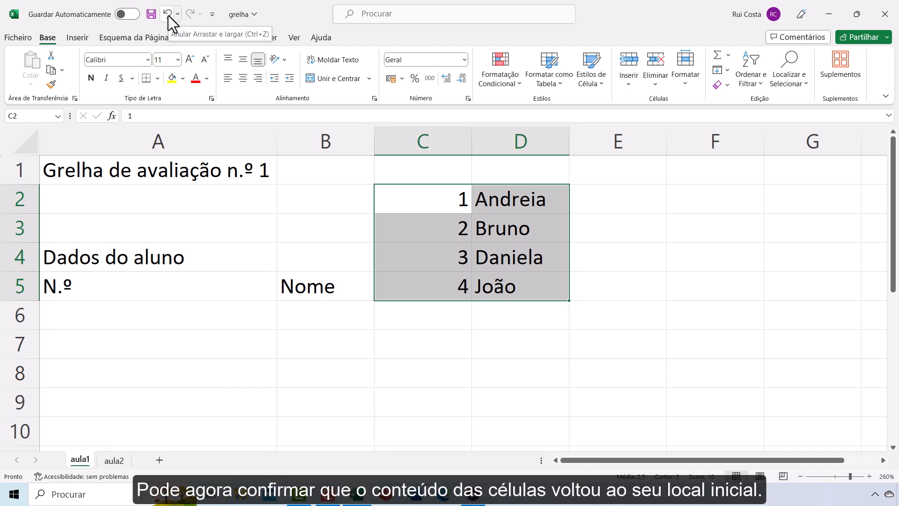
left_click(168, 14)
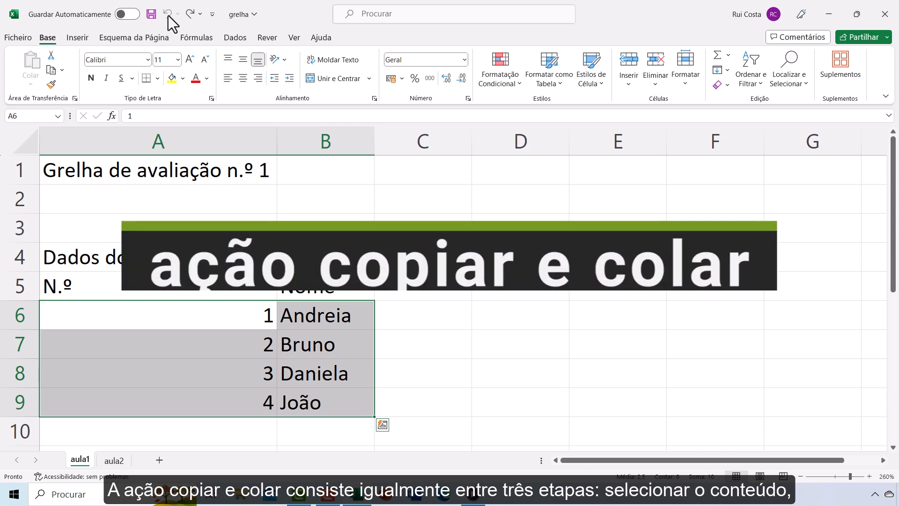
left_click(159, 199)
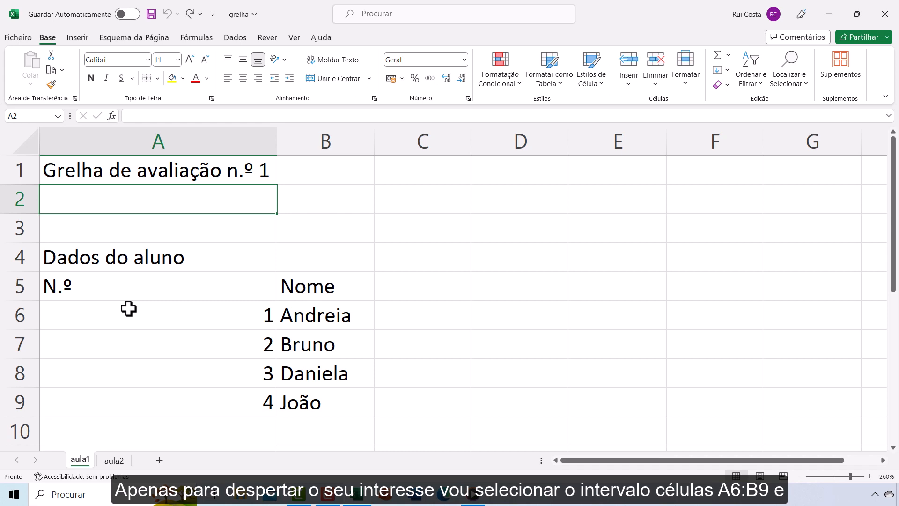
Step: Copy the range A6:B9 and review the Paste Special options, closing them without applying any
left_click_drag(129, 308, 326, 403)
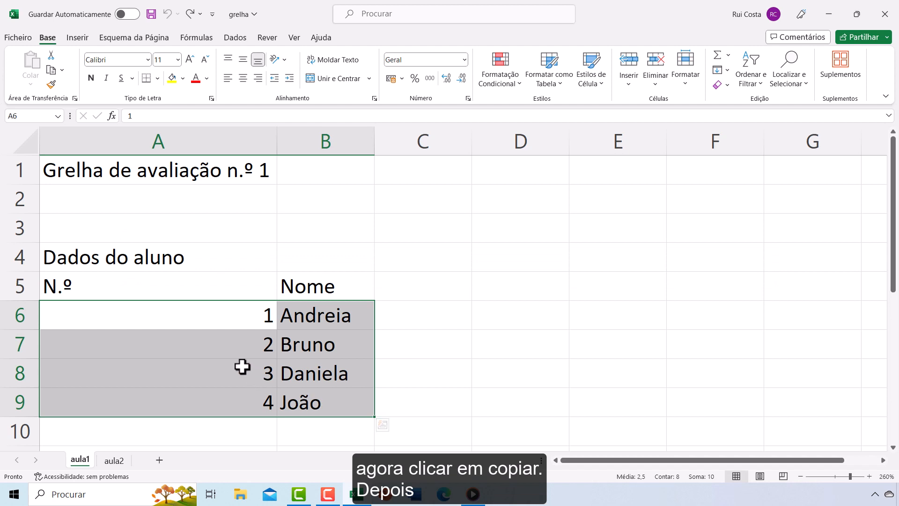
left_click(53, 71)
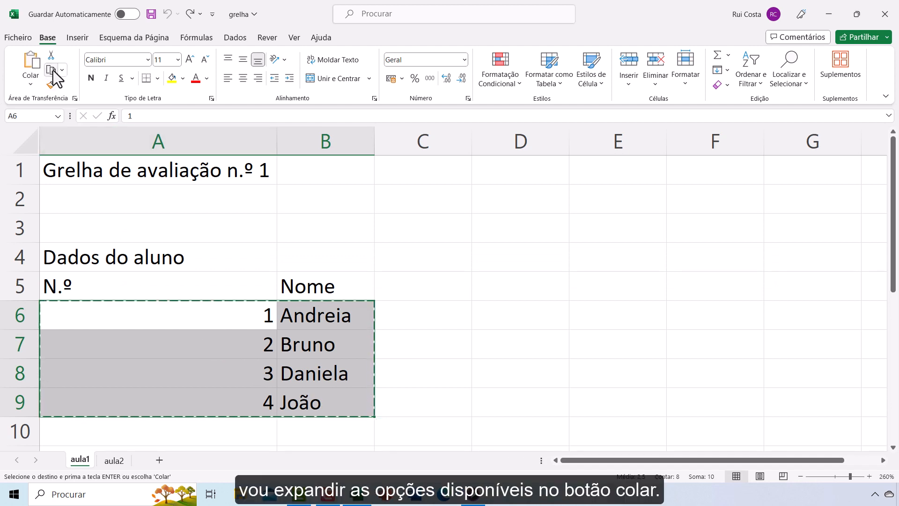
left_click(30, 85)
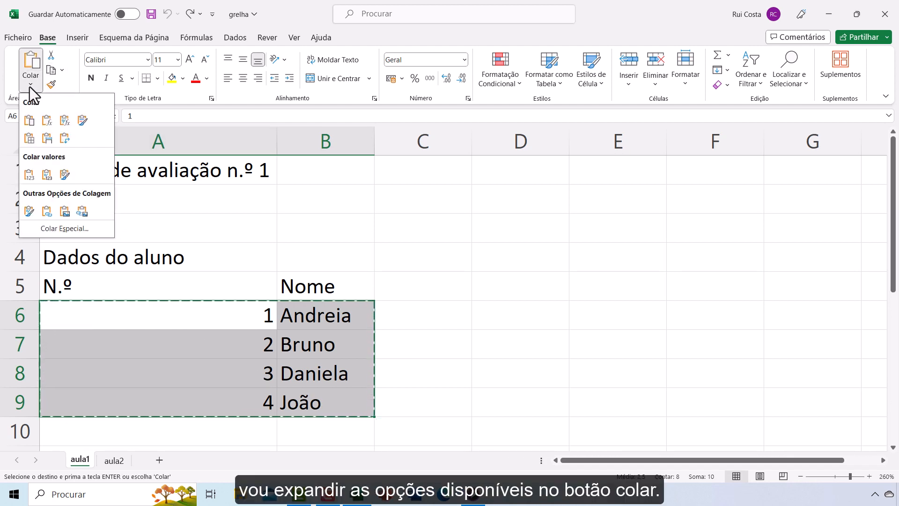
left_click(71, 228)
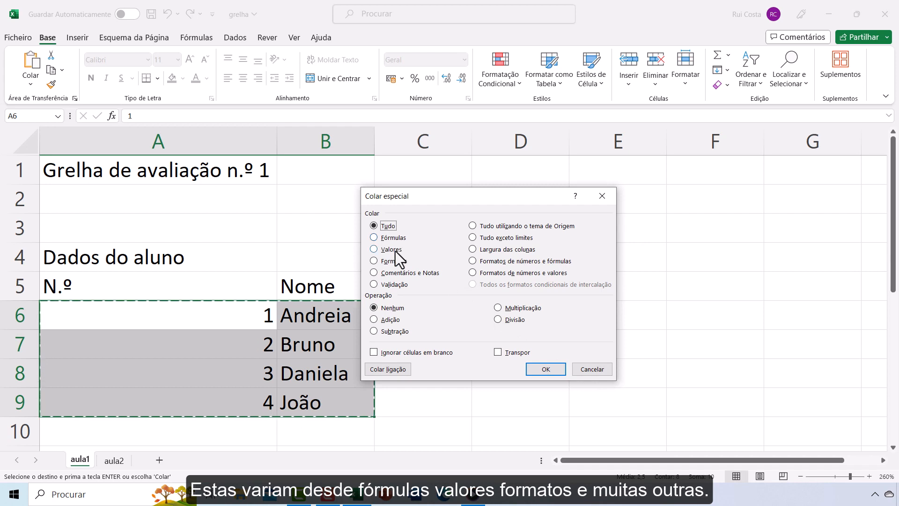
left_click(591, 369)
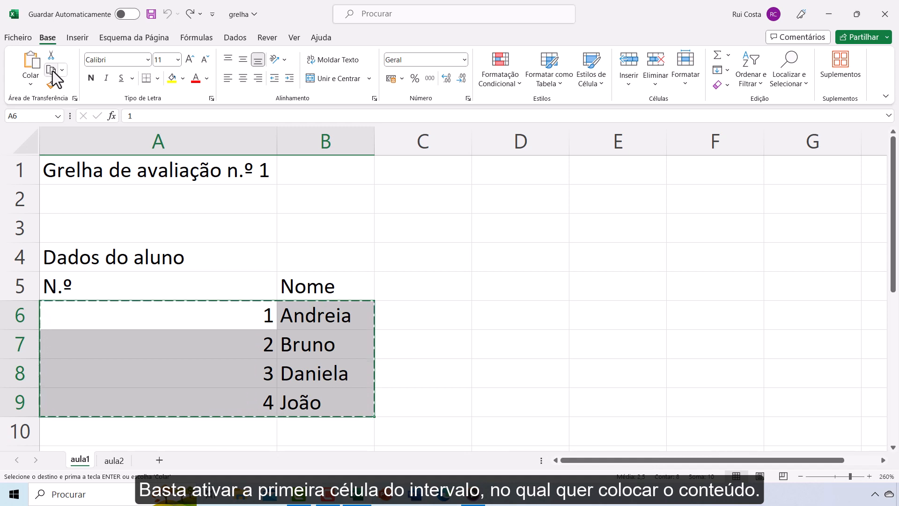
Step: Paste the copied A6:B9 range starting at cell C2, and undo the paste
left_click(411, 200)
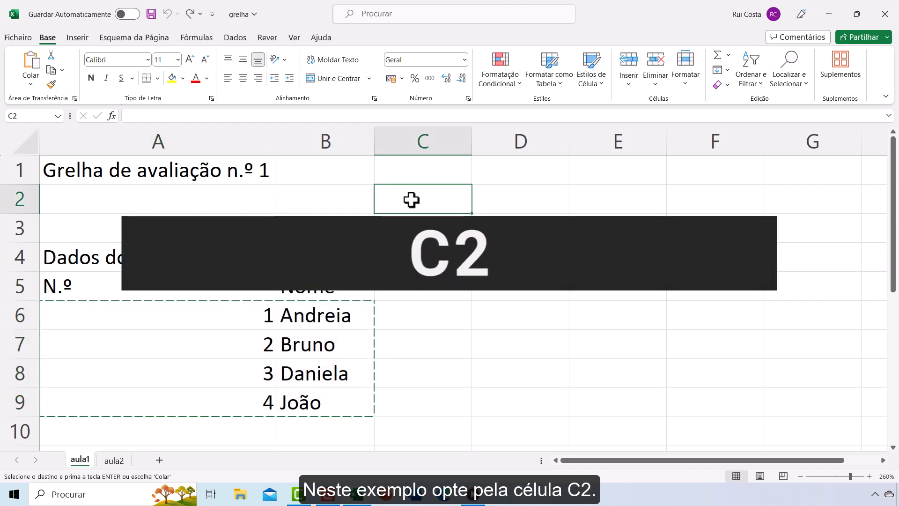
left_click(31, 61)
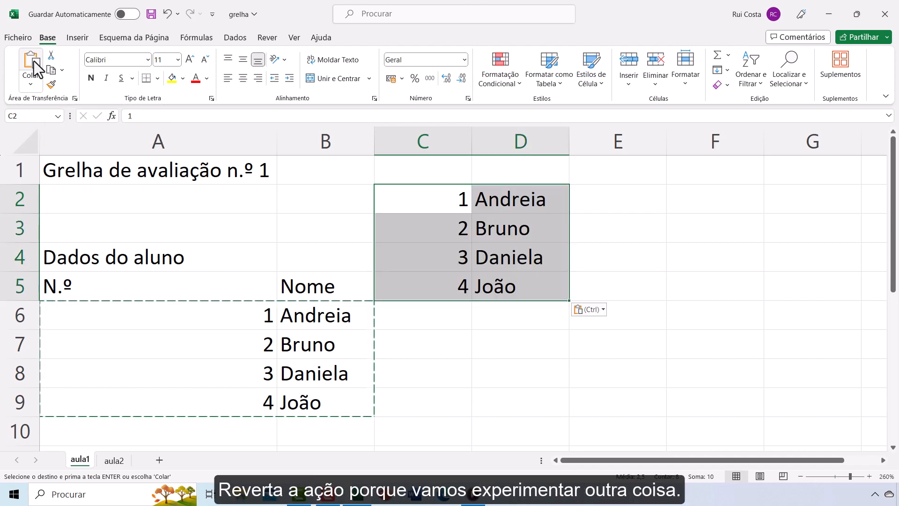
left_click(167, 14)
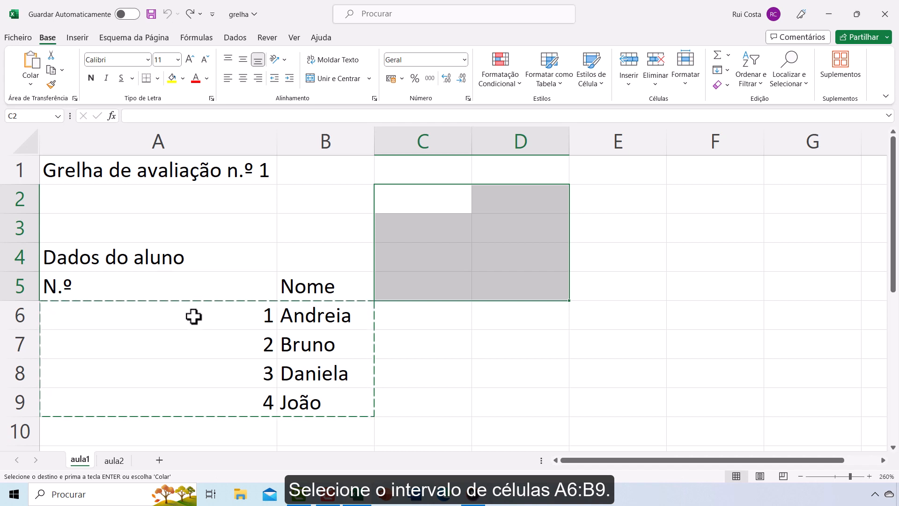
Step: Cut the range A6:B9, paste it starting at cell C5, and undo the relocation
left_click_drag(193, 317, 319, 403)
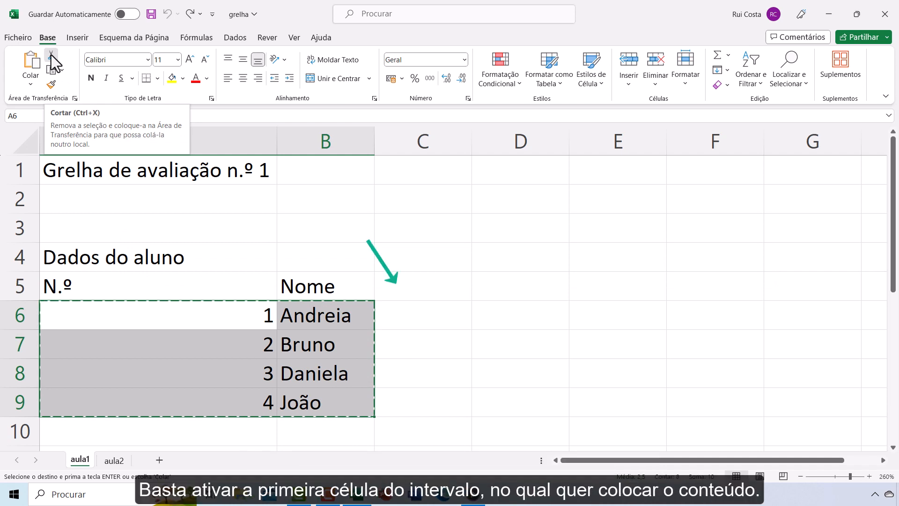
left_click(417, 277)
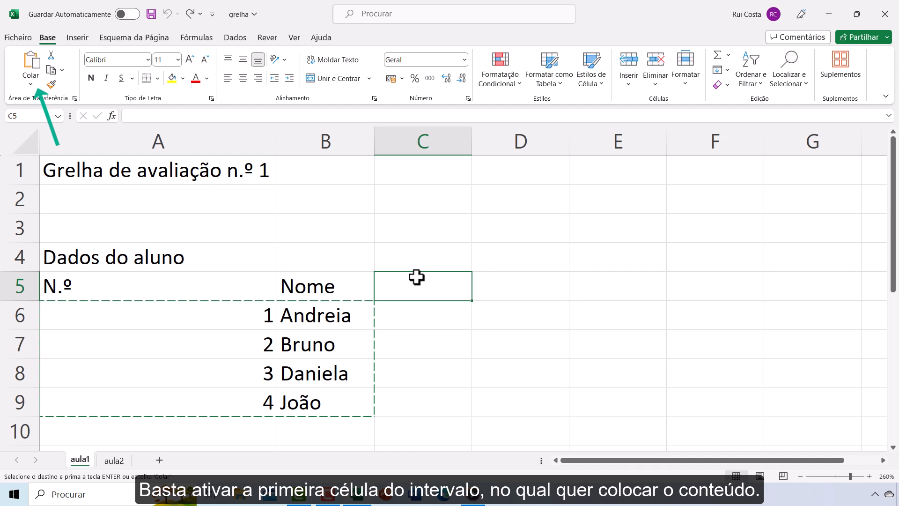
left_click(31, 63)
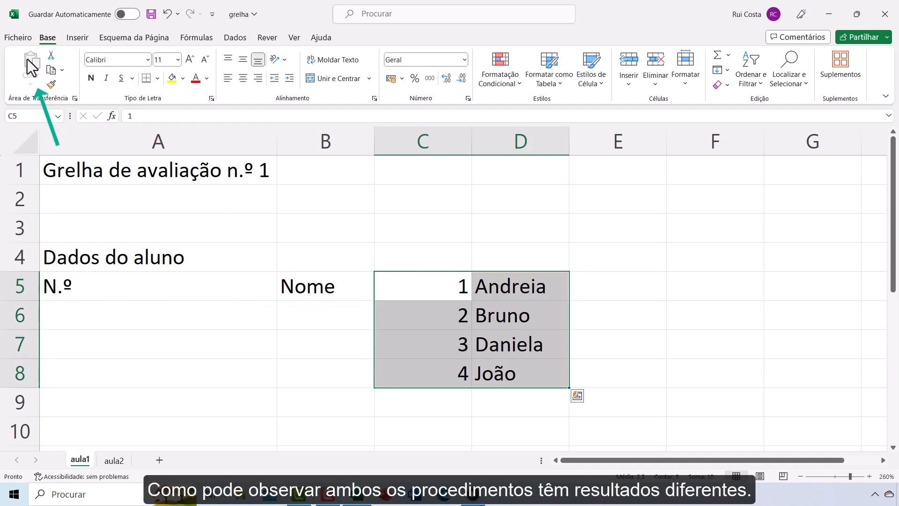
left_click(168, 14)
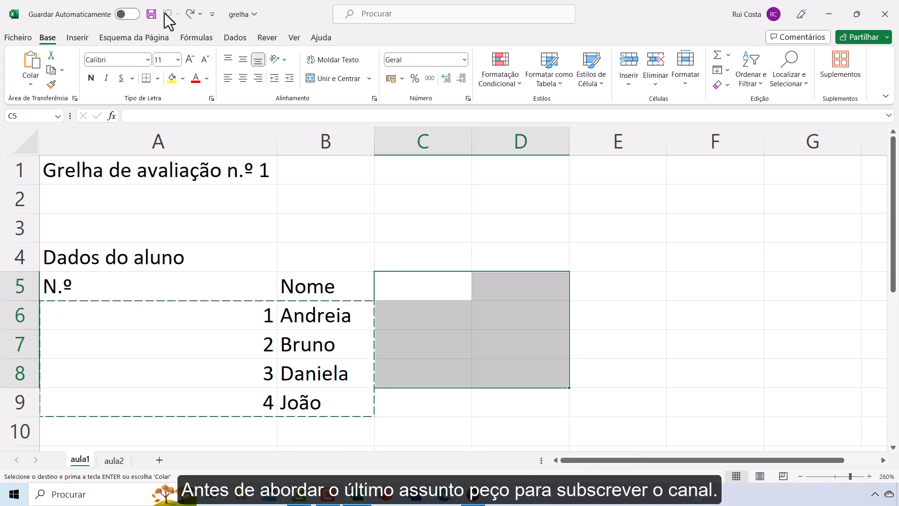
left_click(189, 187)
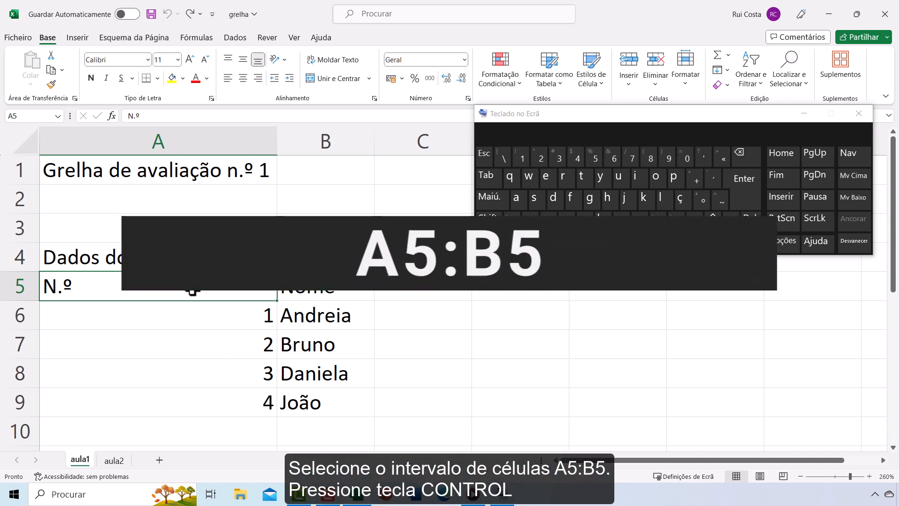
Step: Cut the header cells A5:B5 using the on-screen keyboard, paste them starting at C5, and undo the paste
left_click_drag(192, 288, 298, 283)
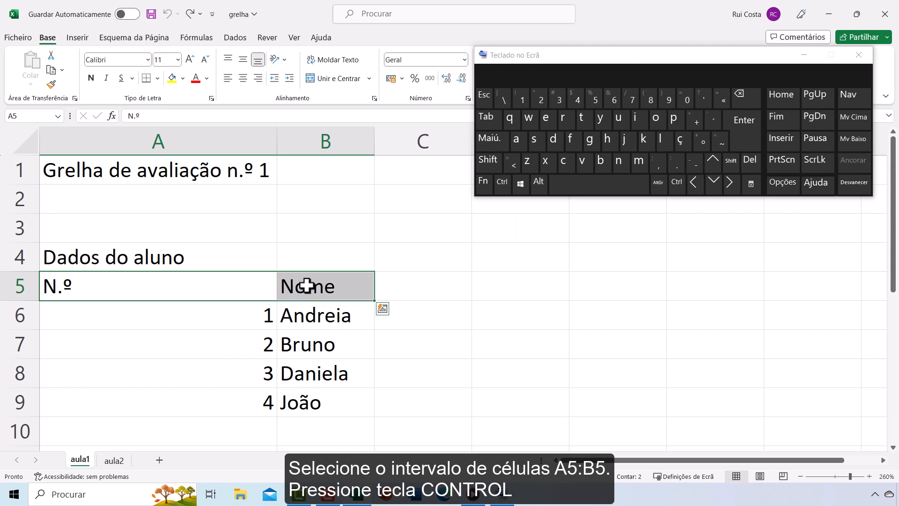
left_click(502, 188)
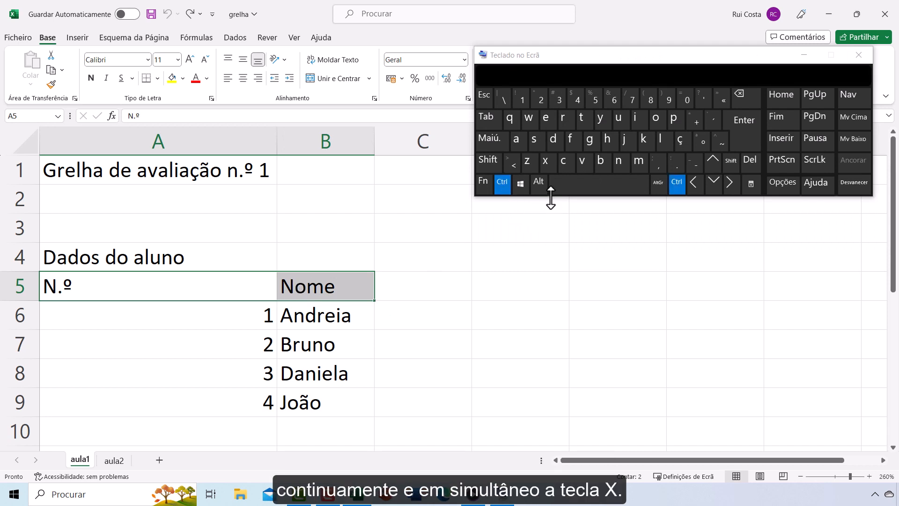
left_click(549, 163)
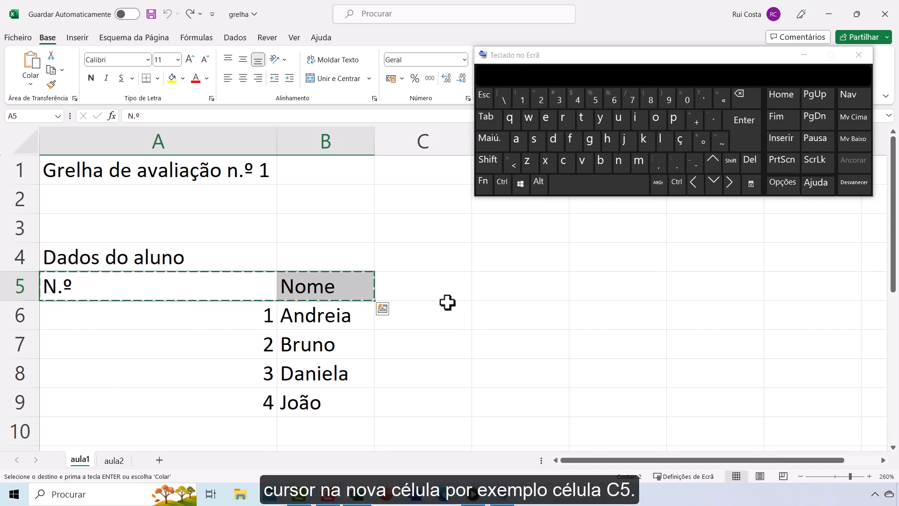
left_click(425, 288)
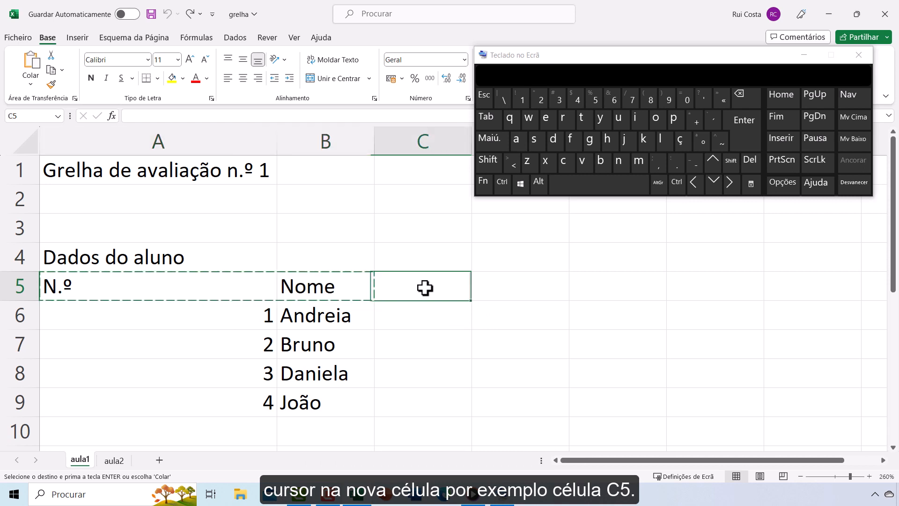
left_click(504, 187)
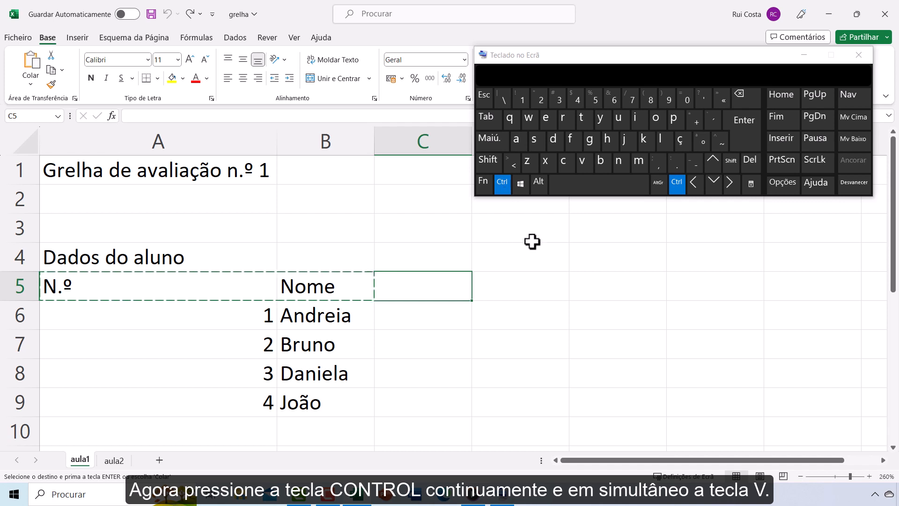
left_click(582, 164)
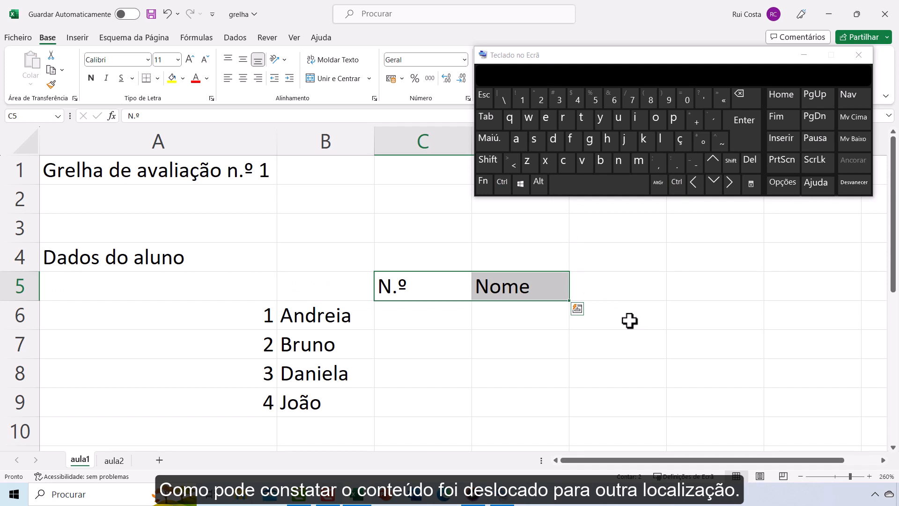
left_click(169, 14)
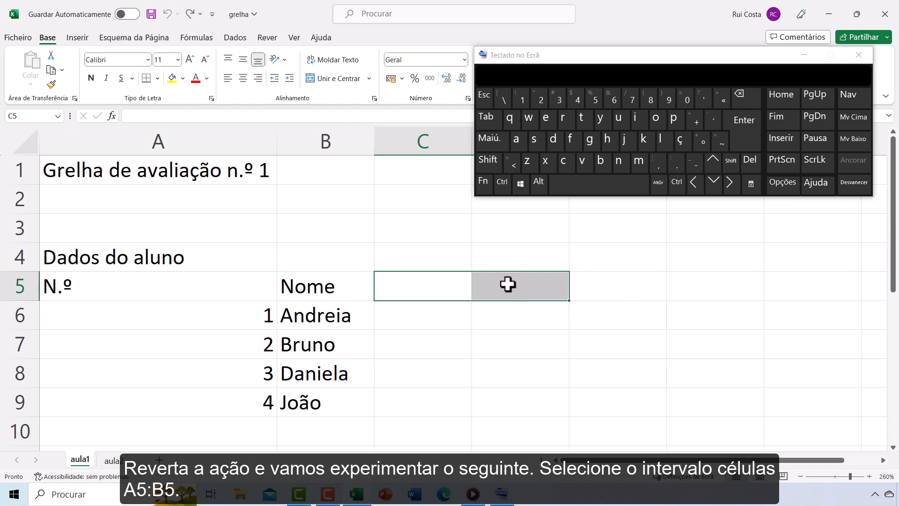
Step: Copy the header cells A5:B5 to C5:D5 using the on-screen keyboard and clear the copy marquee
left_click_drag(201, 281, 296, 287)
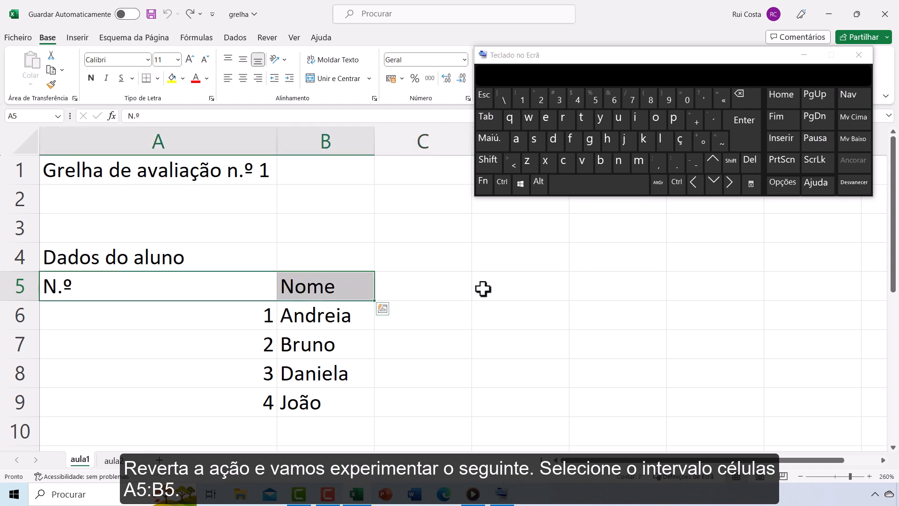
left_click(502, 182)
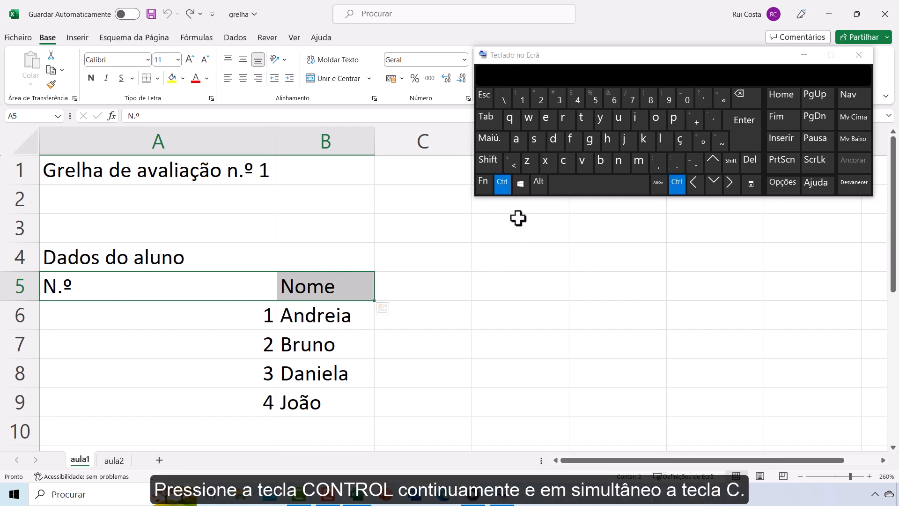
left_click(564, 163)
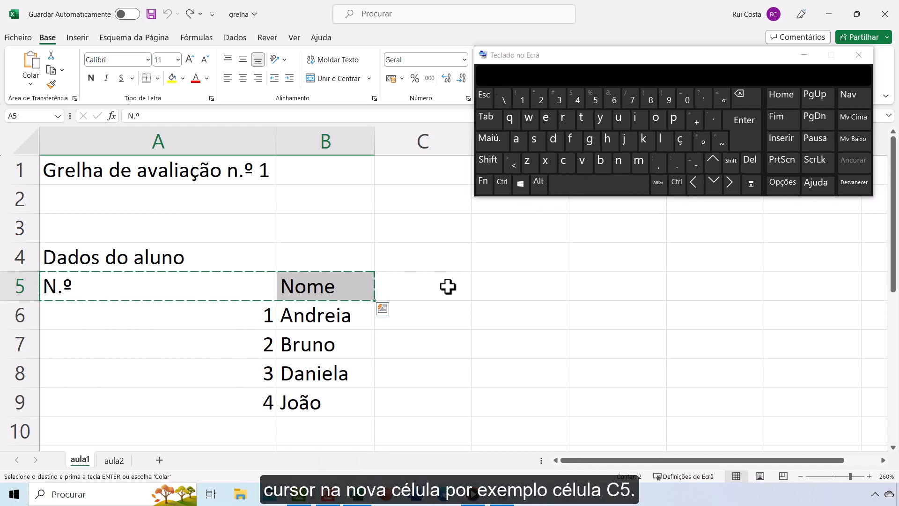
left_click(448, 286)
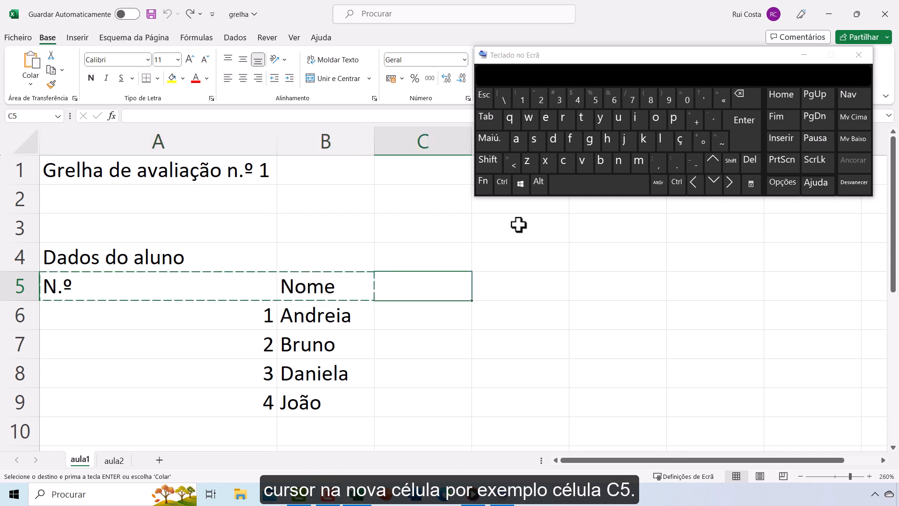
left_click(504, 187)
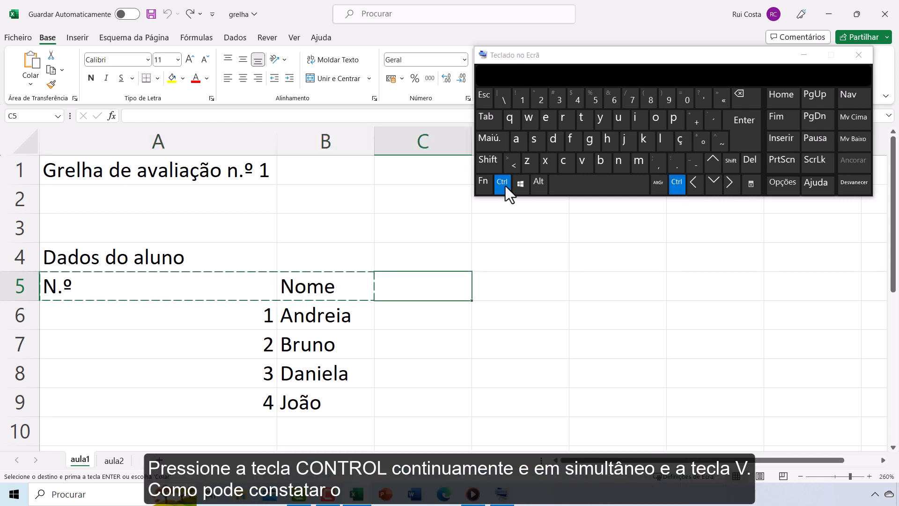
left_click(586, 164)
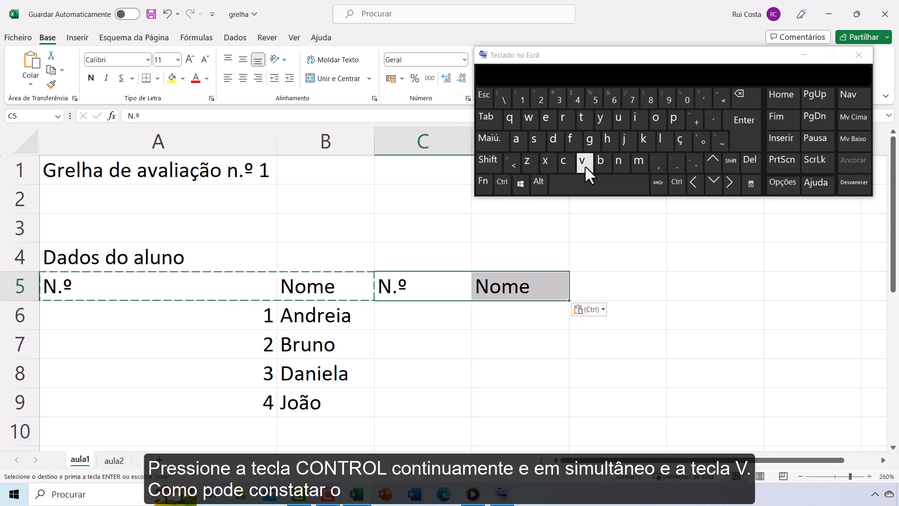
key("Escape")
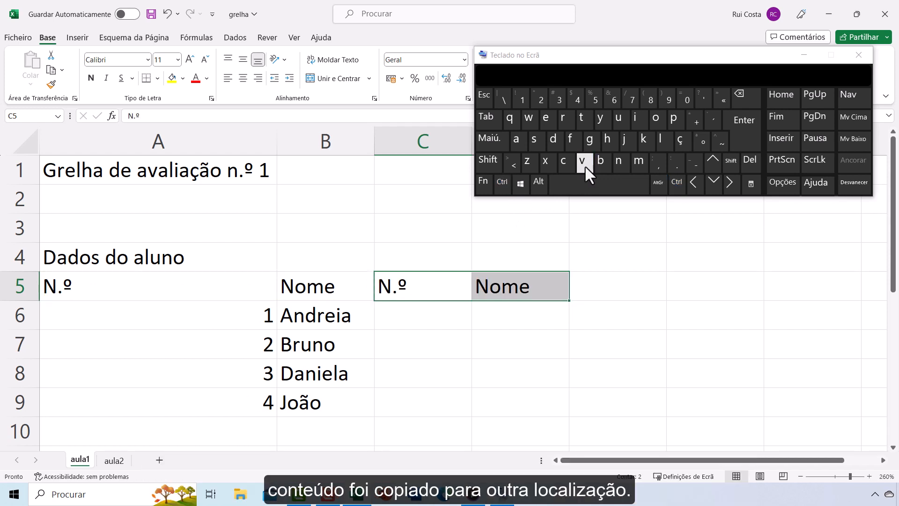